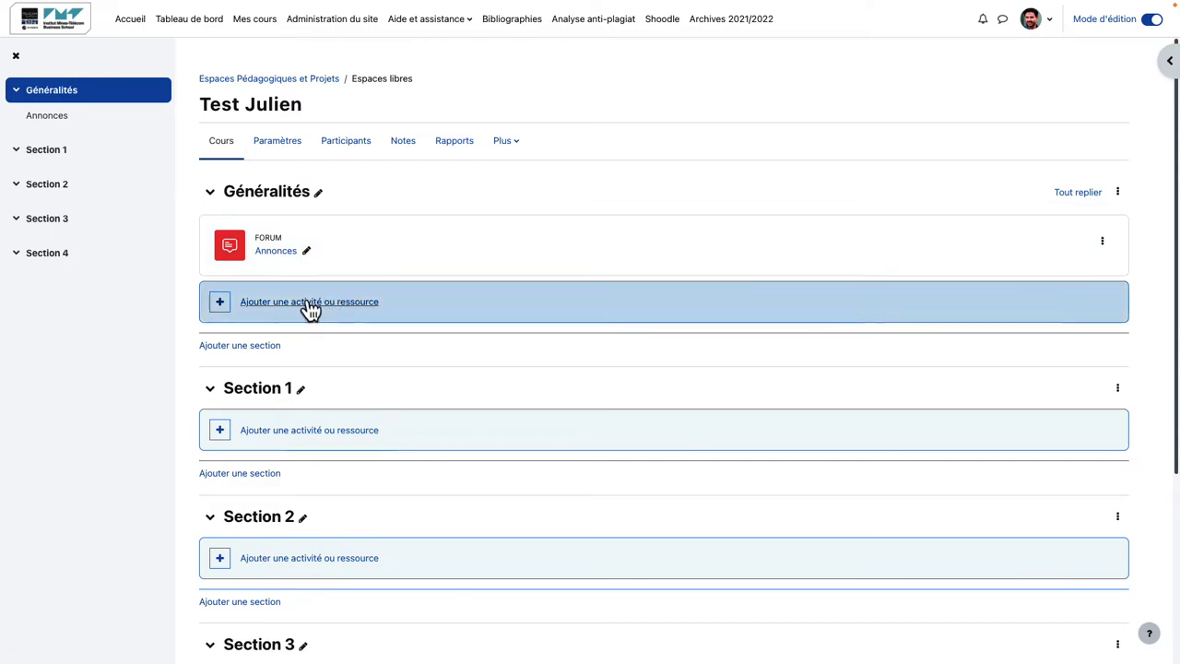
Step: Add a new Présence activity to the Généralités section of the course
left_click(307, 302)
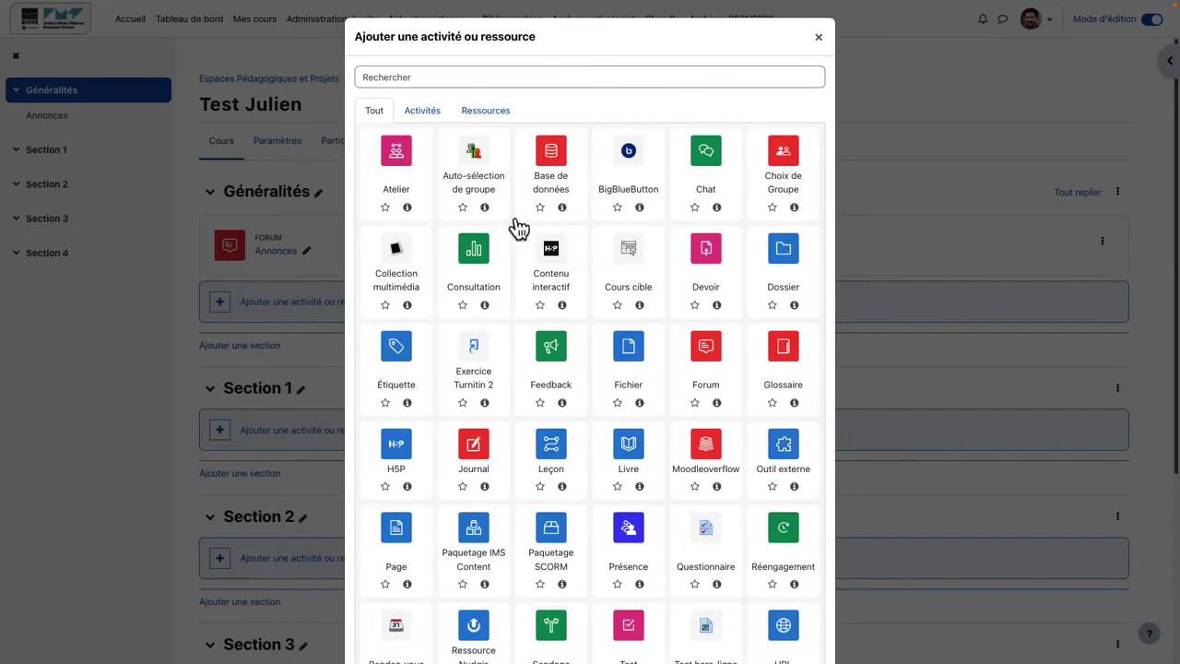
scroll(542, 368, "down", 1)
scroll(544, 368, "down", 3)
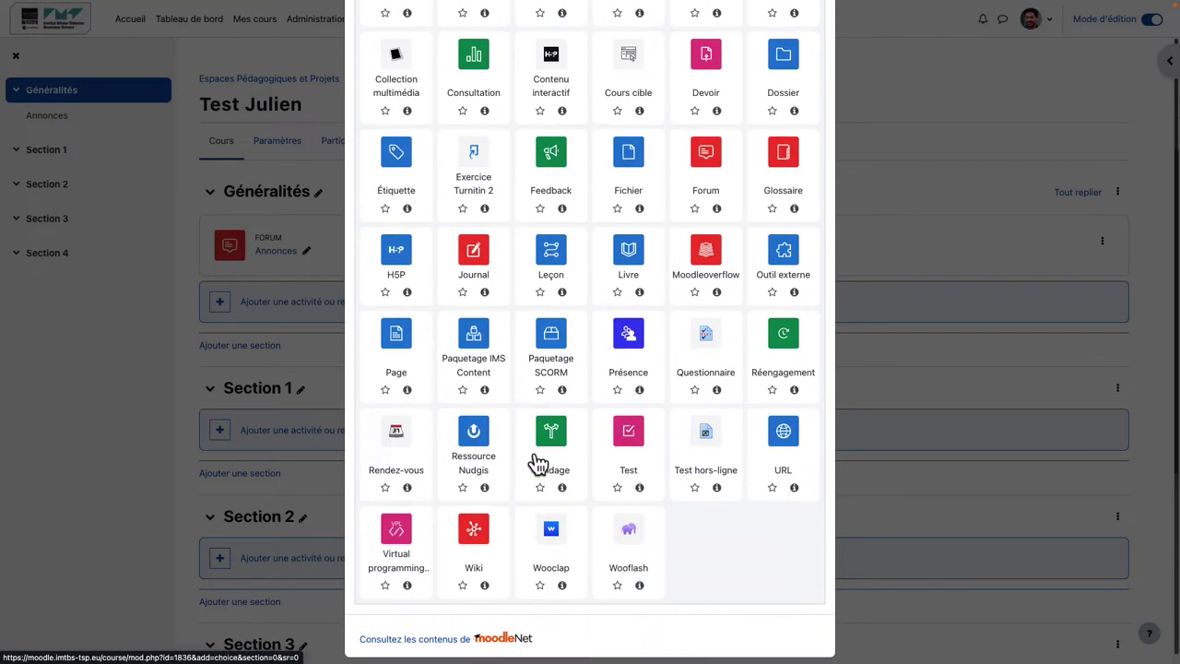
left_click(624, 336)
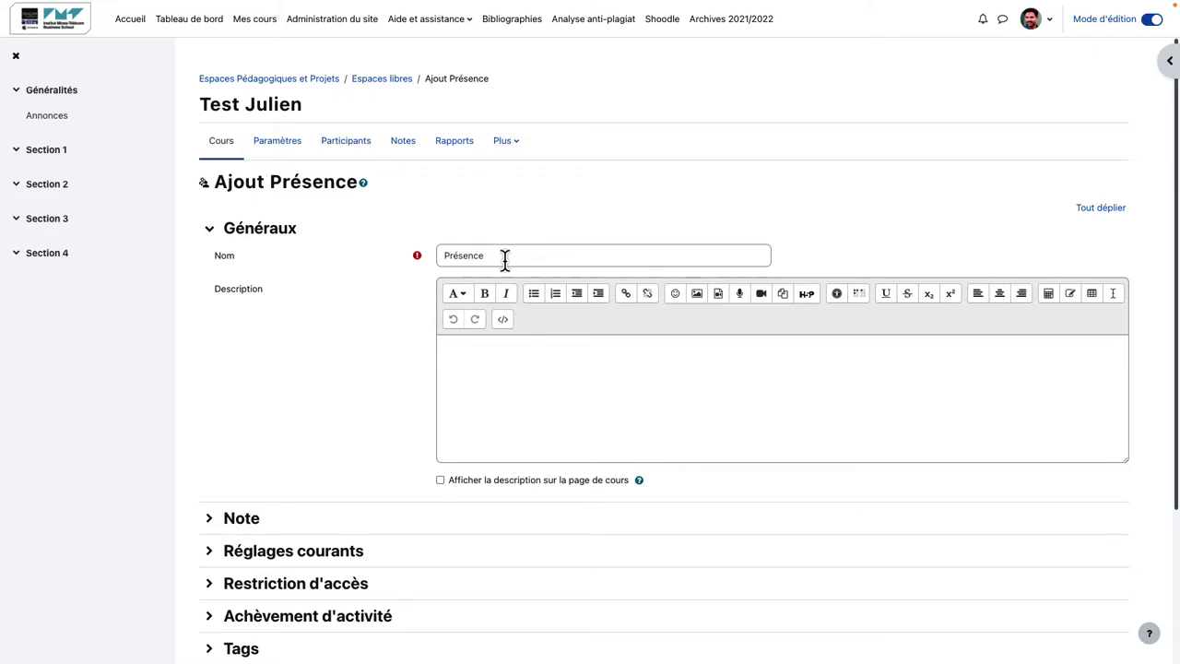
Step: Name the activity Appel and give it the italic description "Activité permettant de faire l'appel.", shown on the course page
left_click(505, 261)
double_click(505, 261)
type("Appel")
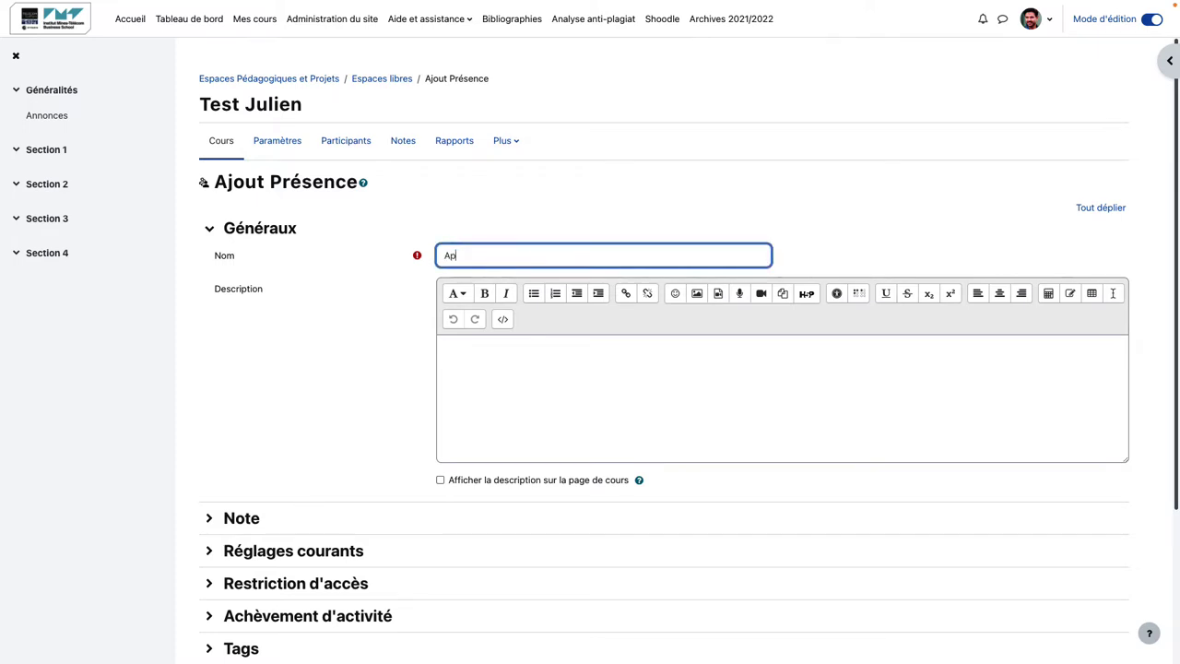
left_click(527, 391)
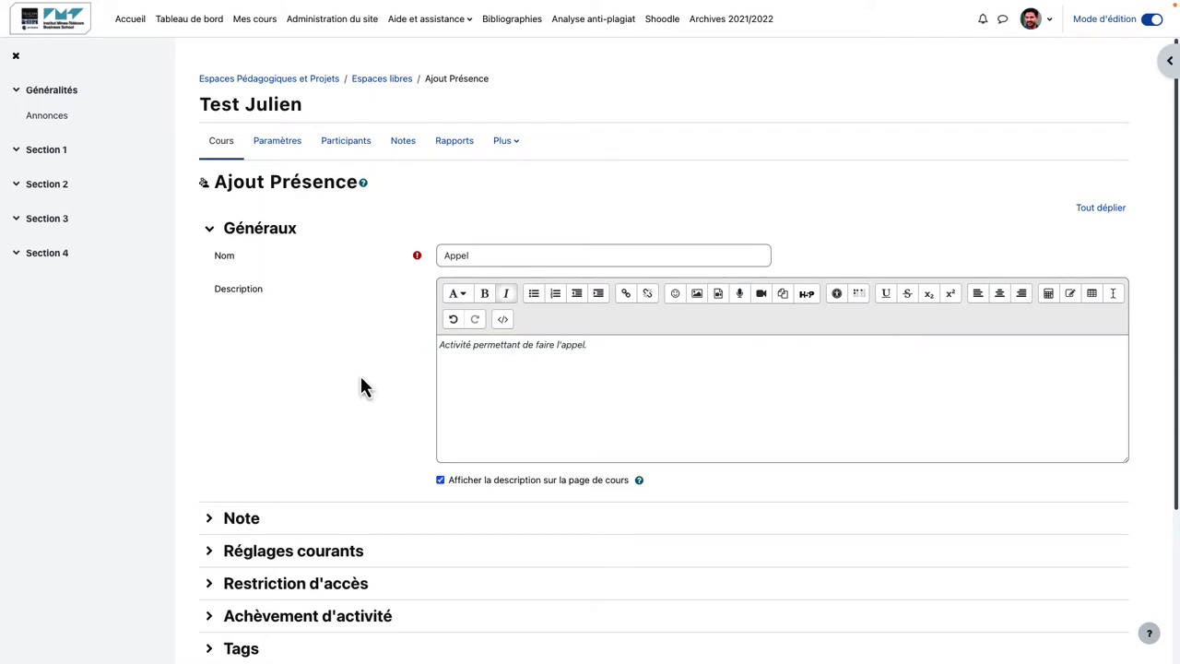
Step: Set the activity's grade type to Aucun, then save and display the activity
scroll(360, 382, "down", 3)
left_click(244, 369)
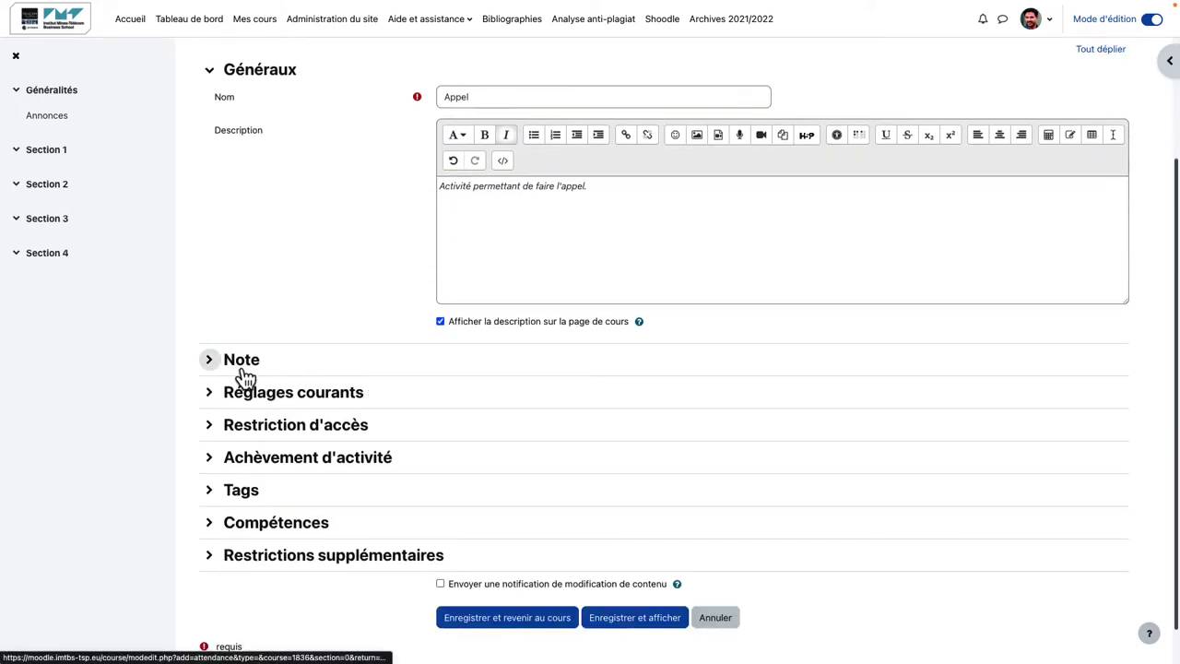
scroll(388, 350, "down", 1)
left_click(523, 350)
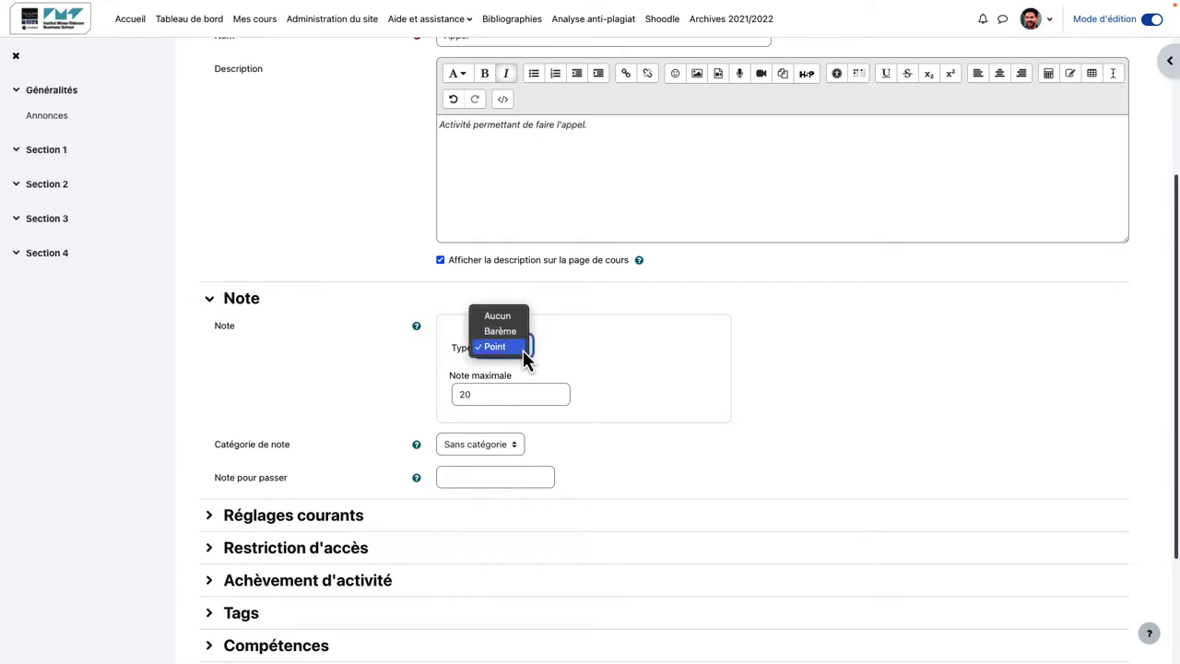
left_click(534, 316)
scroll(310, 360, "down", 1)
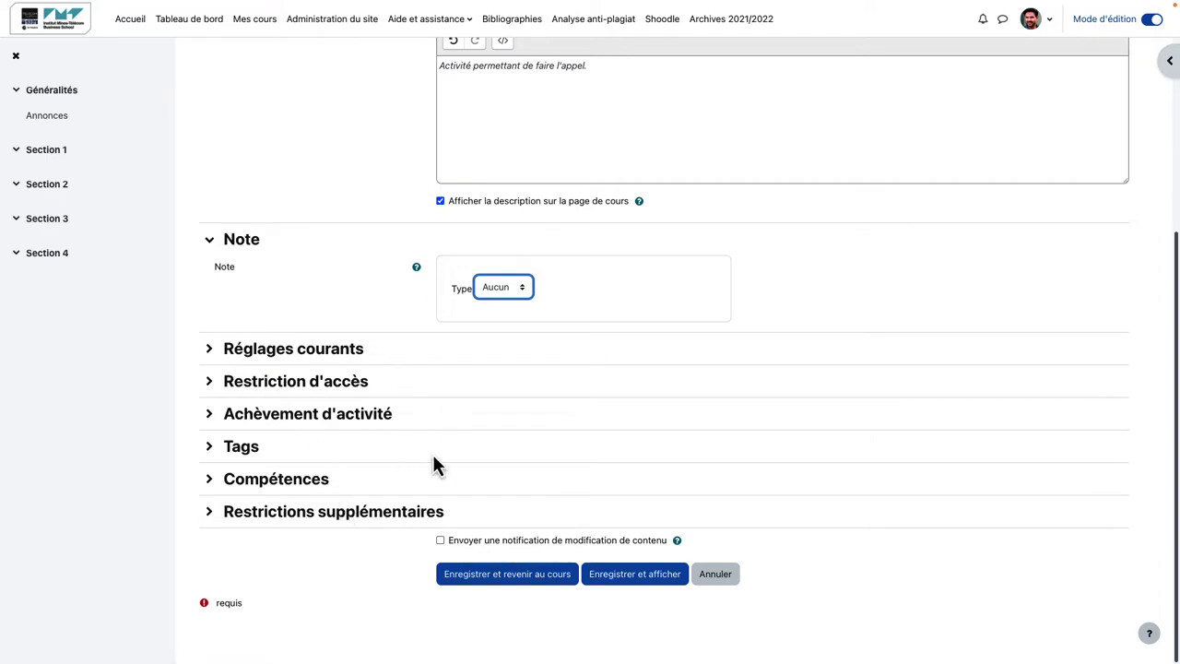
left_click(620, 584)
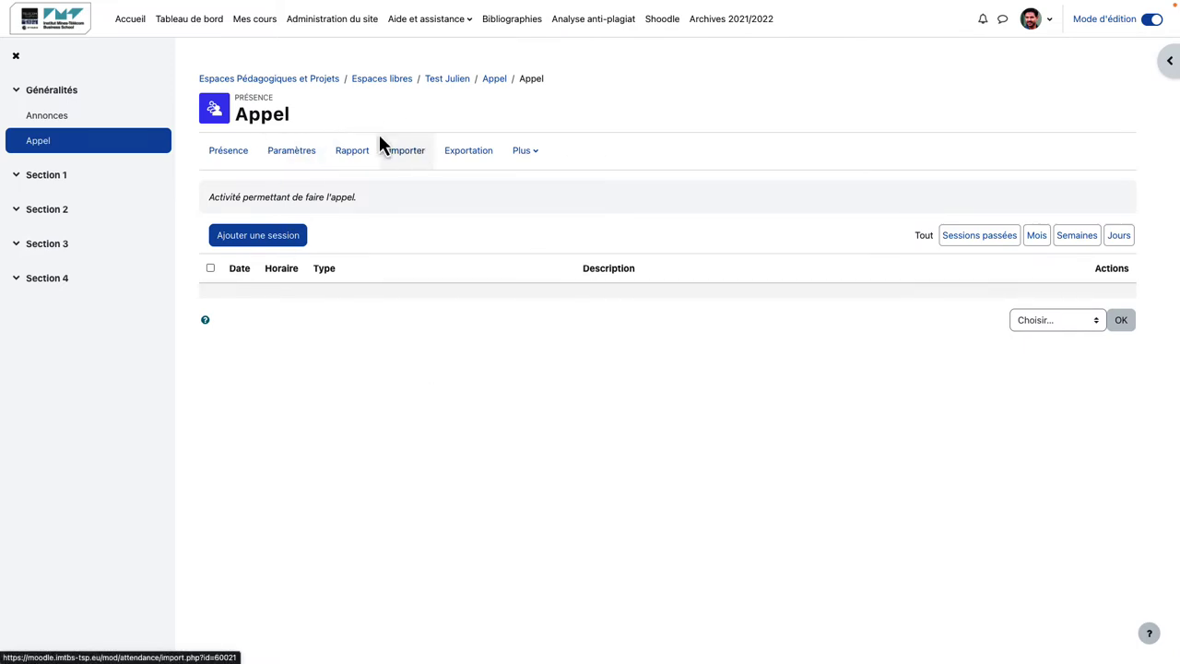
Step: Start a new attendance session dated 23 novembre 2022, running from 09:00 to 12:00
left_click(251, 238)
left_click(451, 314)
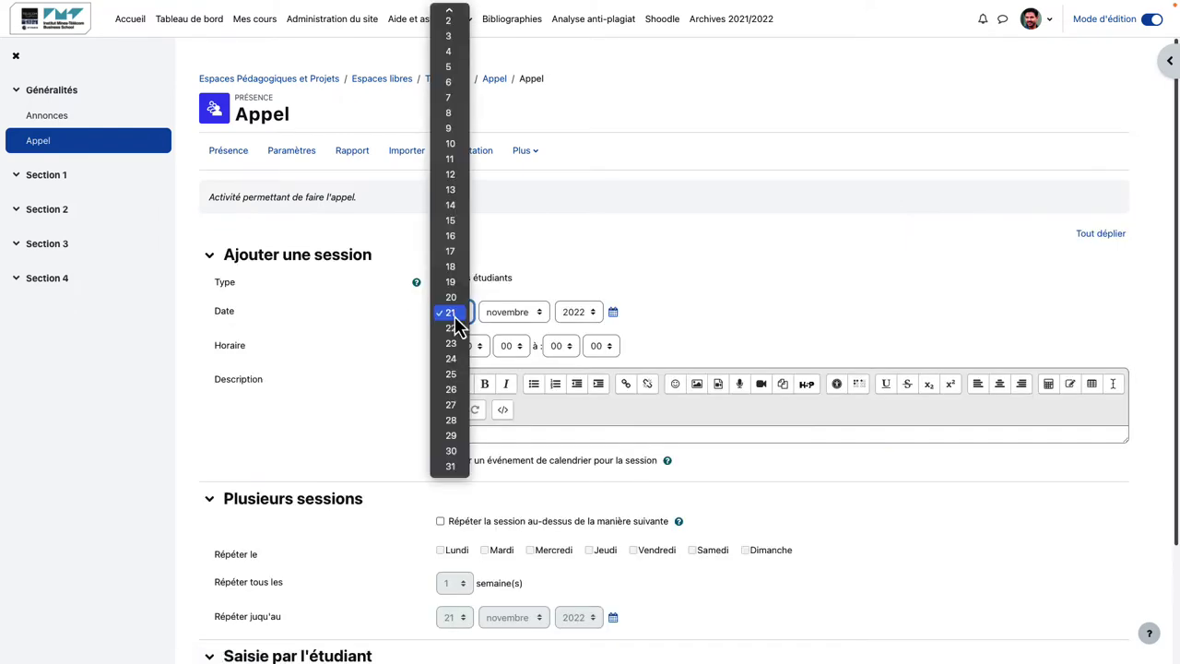
left_click(451, 343)
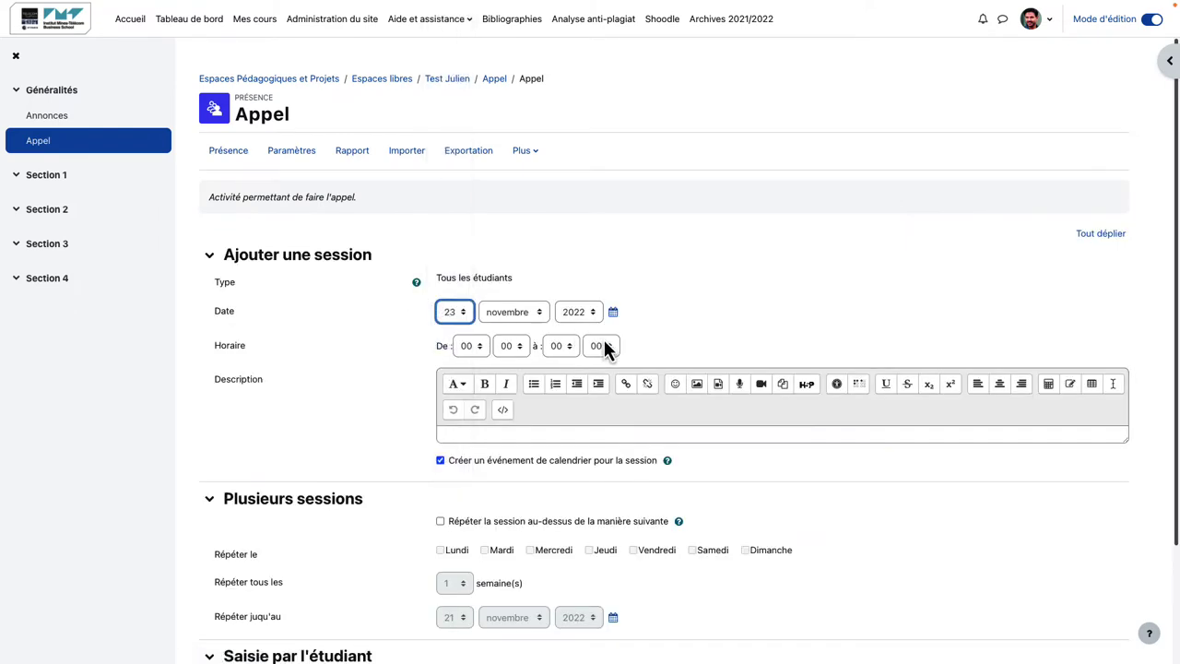
left_click(480, 347)
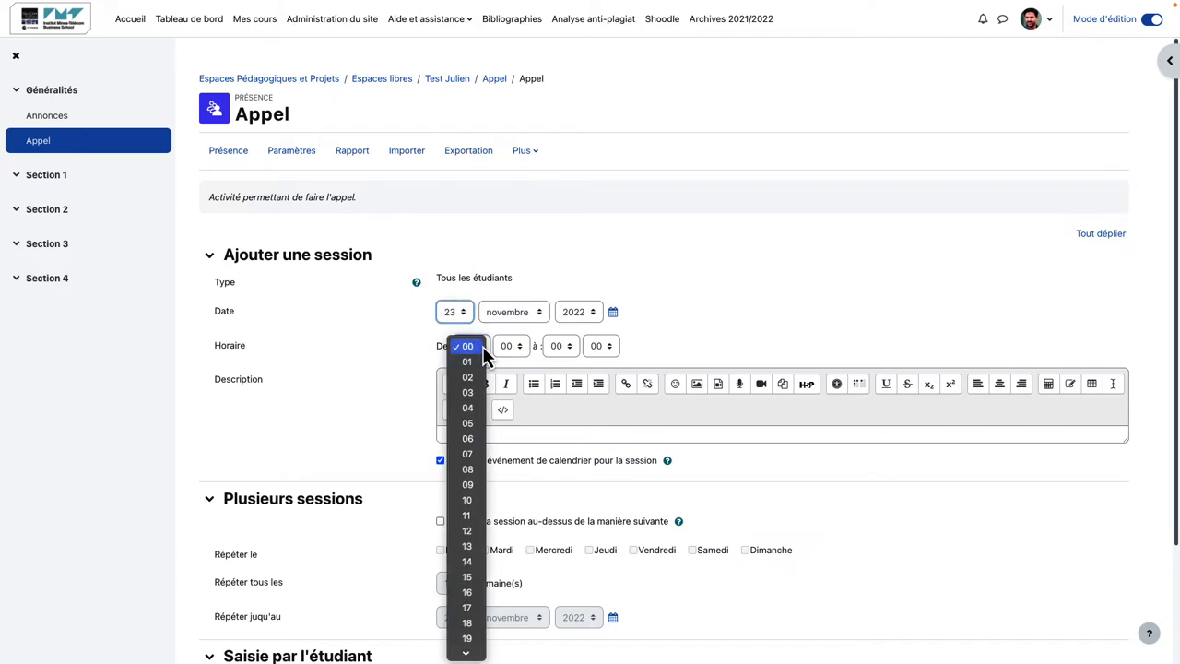
left_click(468, 486)
left_click(559, 346)
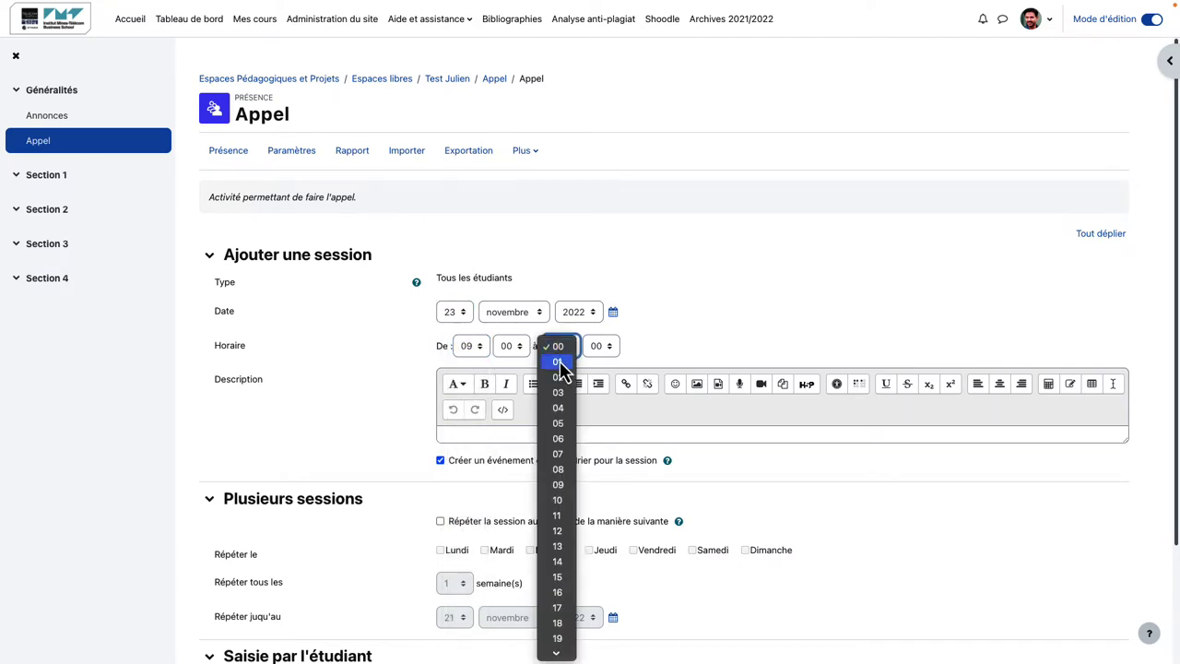
left_click(557, 531)
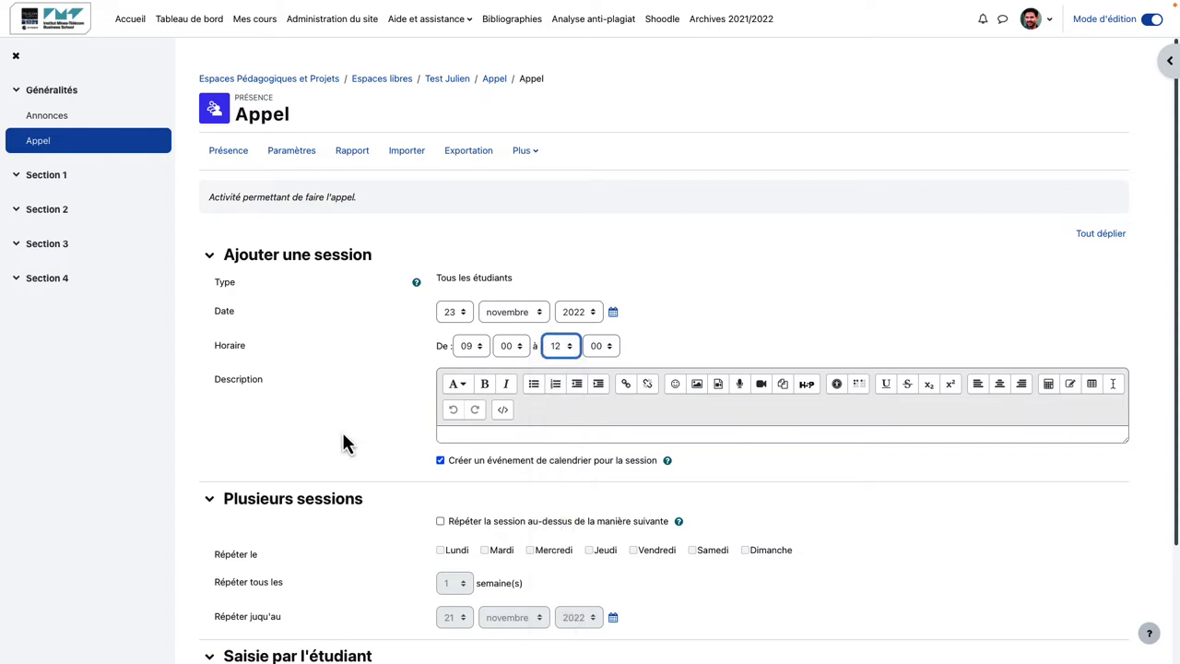
Step: Describe the session as "Cours de pédagogie" and turn off the creation of a calendar event for it
scroll(336, 428, "down", 1)
left_click(450, 387)
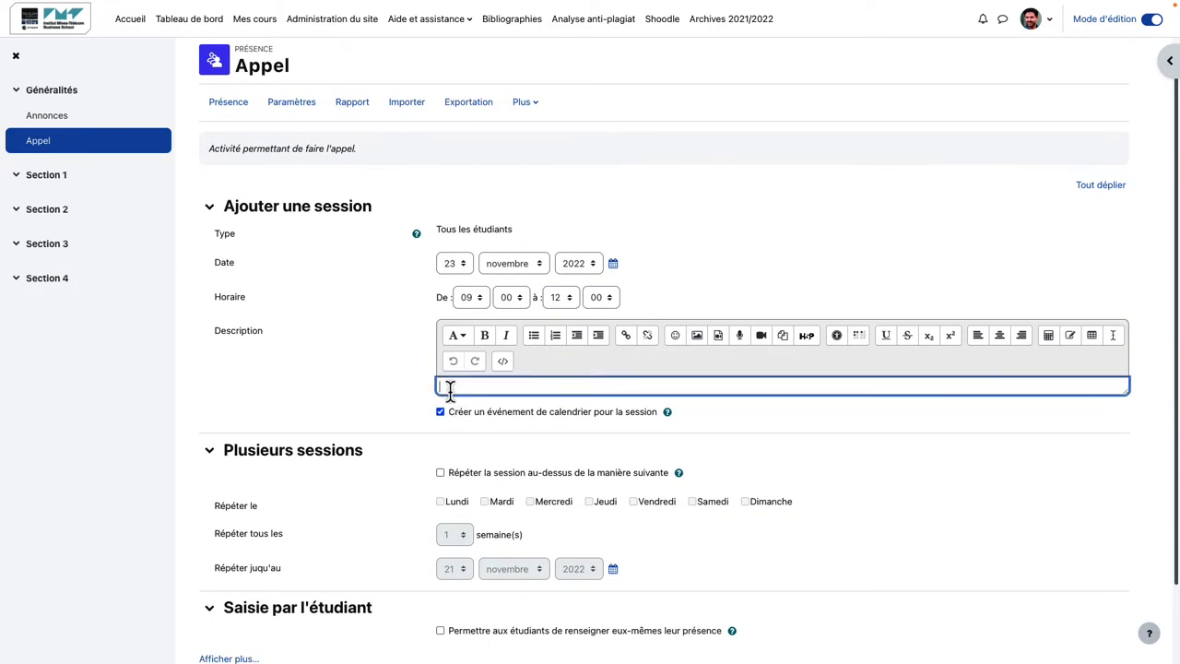
type("Cours de pédagogie")
left_click(355, 401)
scroll(332, 351, "down", 2)
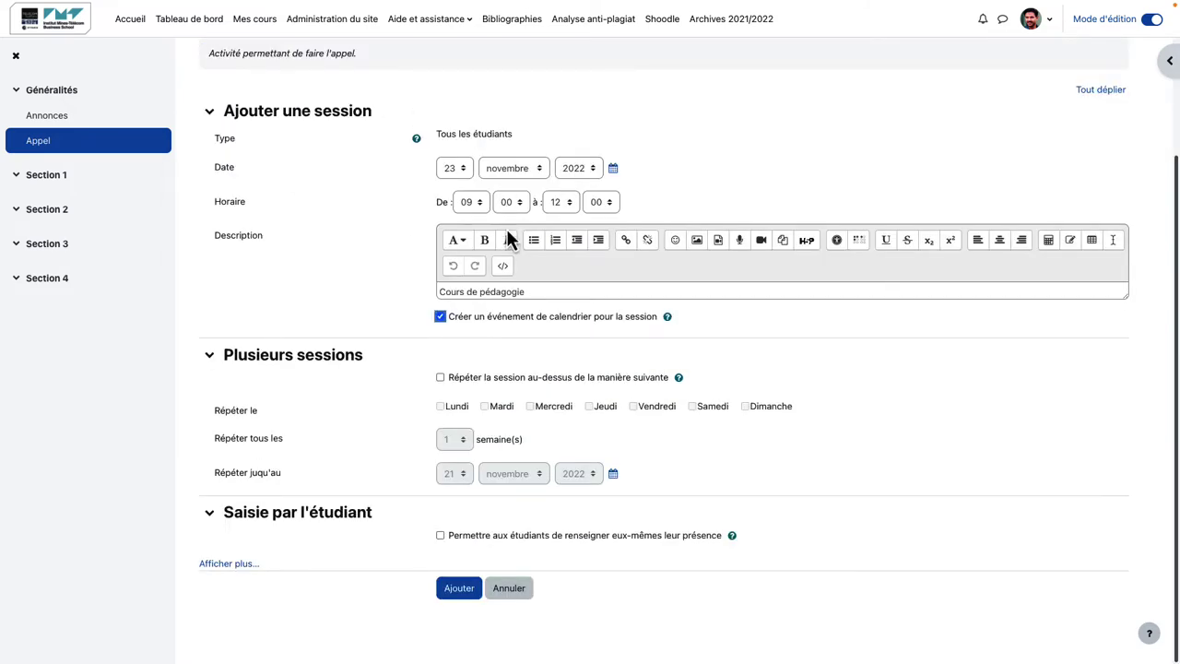
left_click(441, 316)
Step: Allow students to record their own attendance with a QR code included, and add the session
left_click(440, 535)
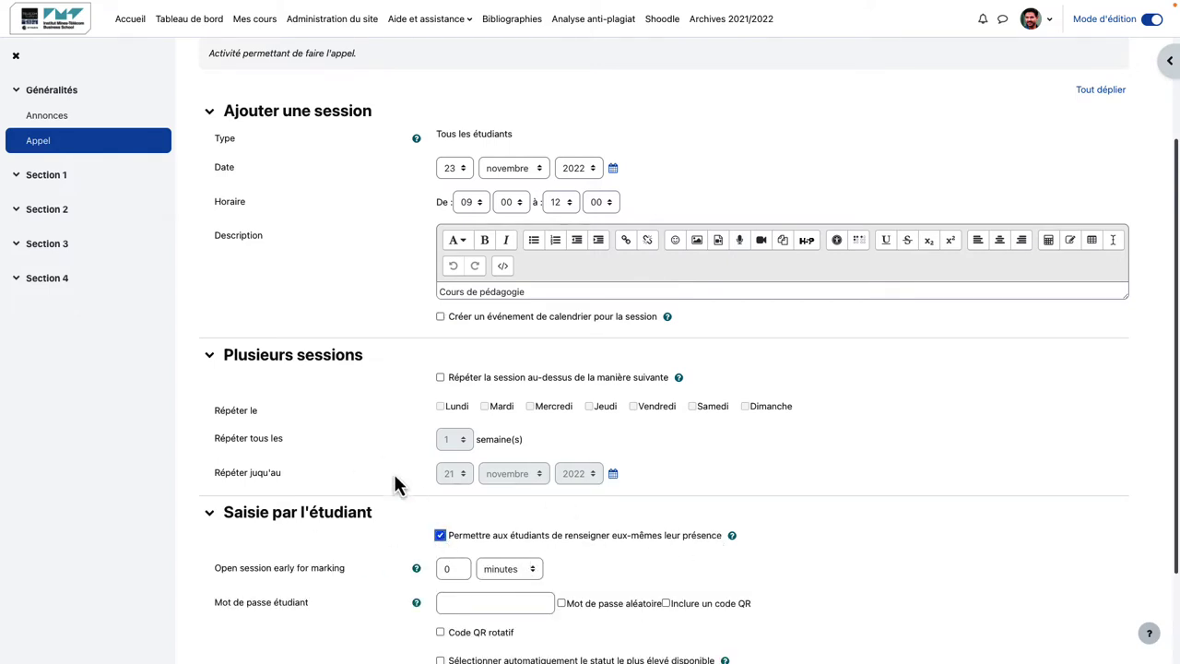
scroll(359, 434, "down", 3)
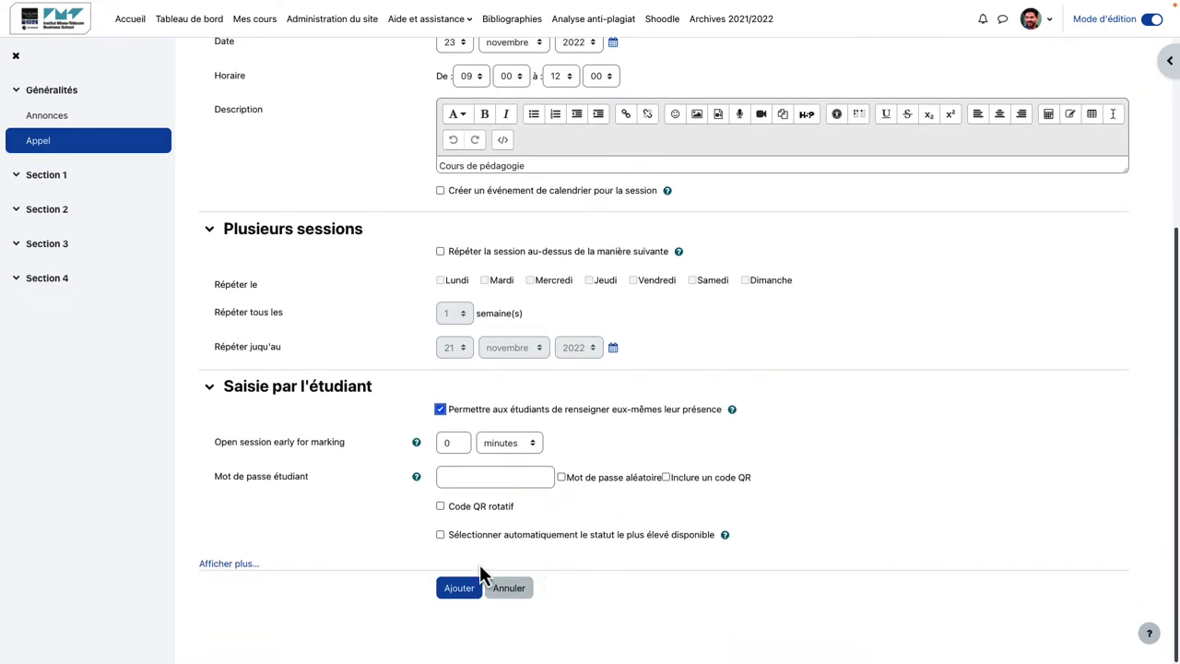
left_click(666, 478)
left_click(450, 590)
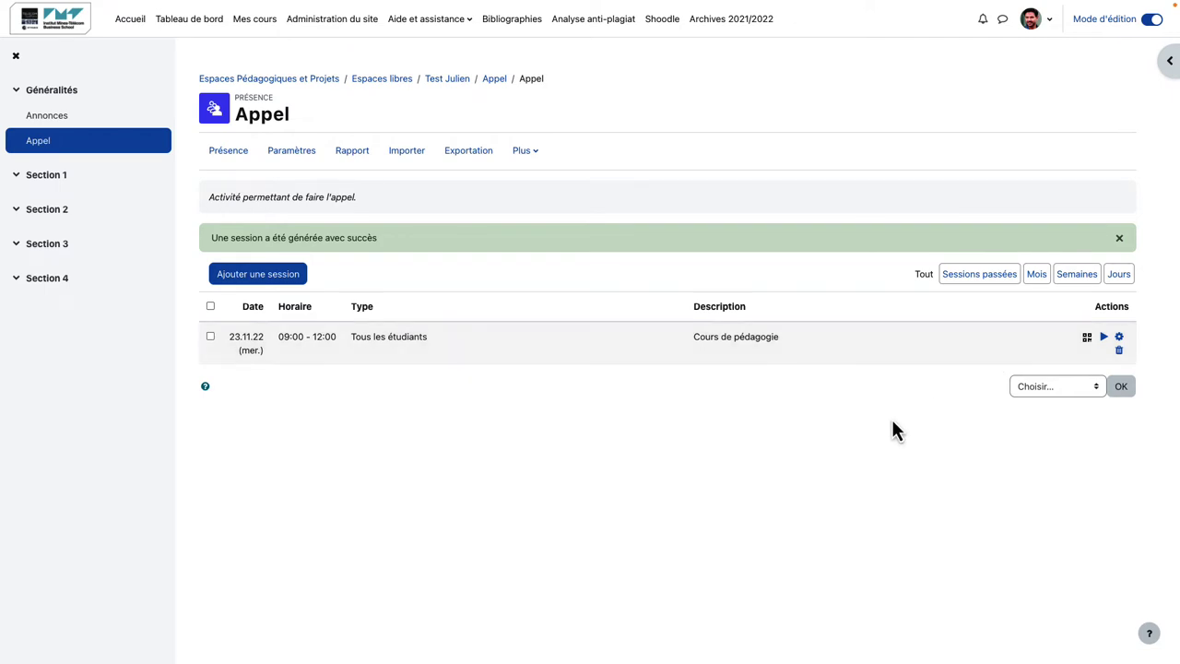
Step: Display the QR code of the 23.11.22 session
left_click(1087, 339)
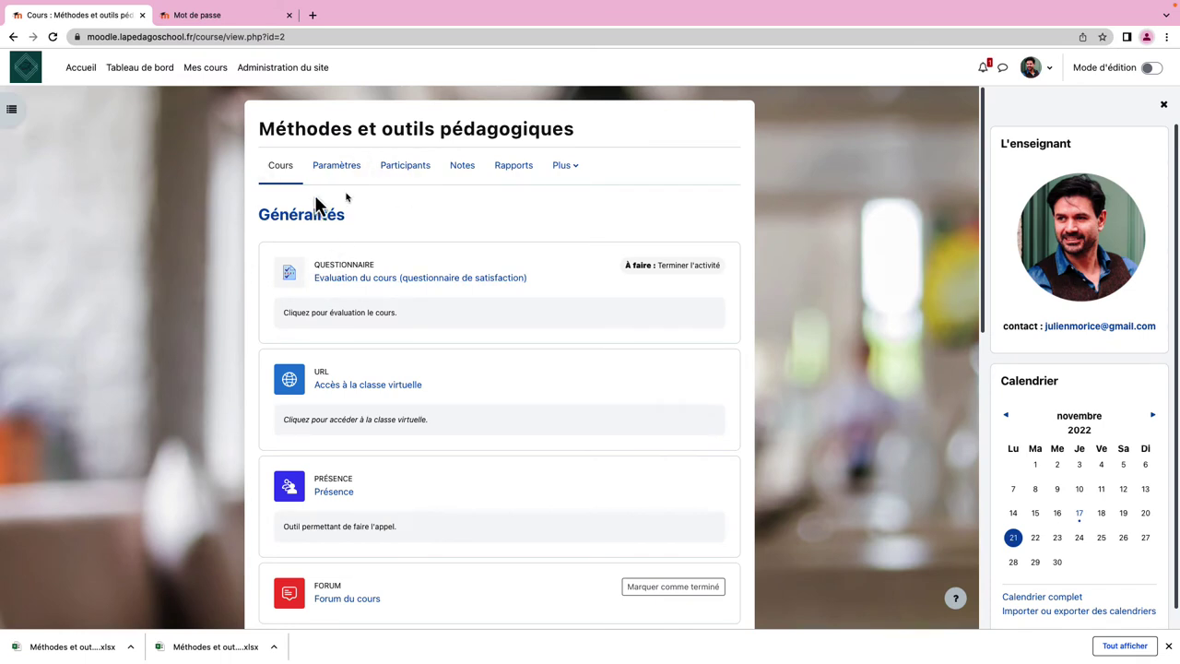
Step: In the Méthodes et outils pédagogiques course, open the Présence activity and review the student statuses for the 17.11.22 session
scroll(187, 254, "down", 3)
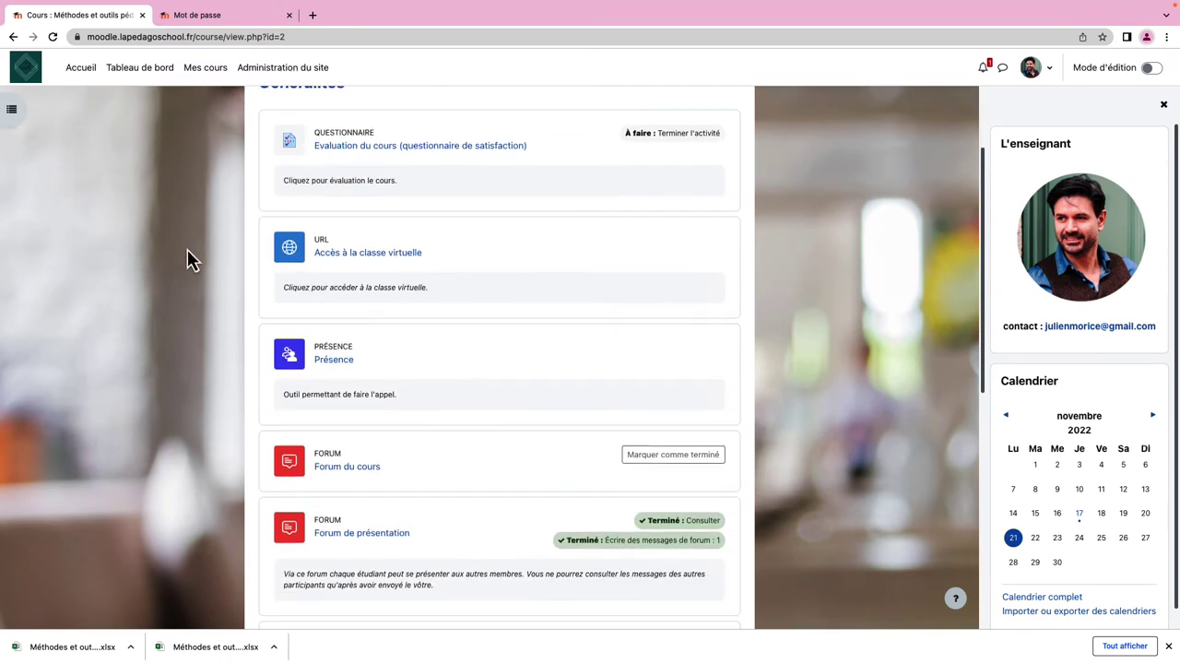
left_click(330, 369)
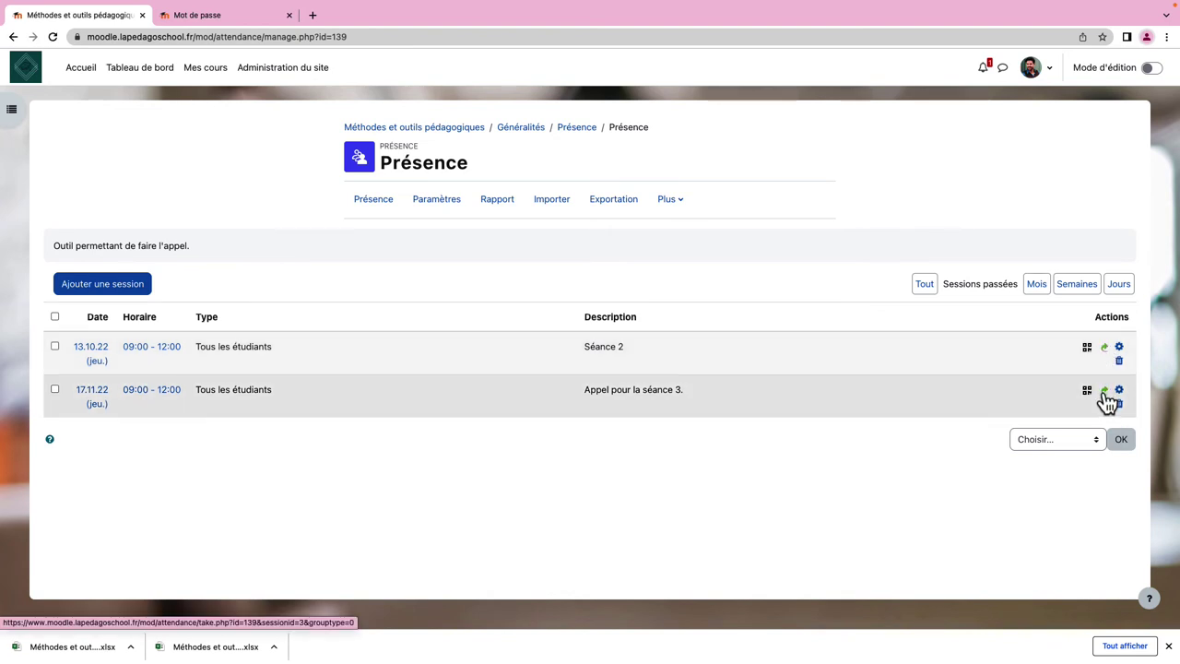
left_click(1104, 392)
scroll(523, 410, "down", 1)
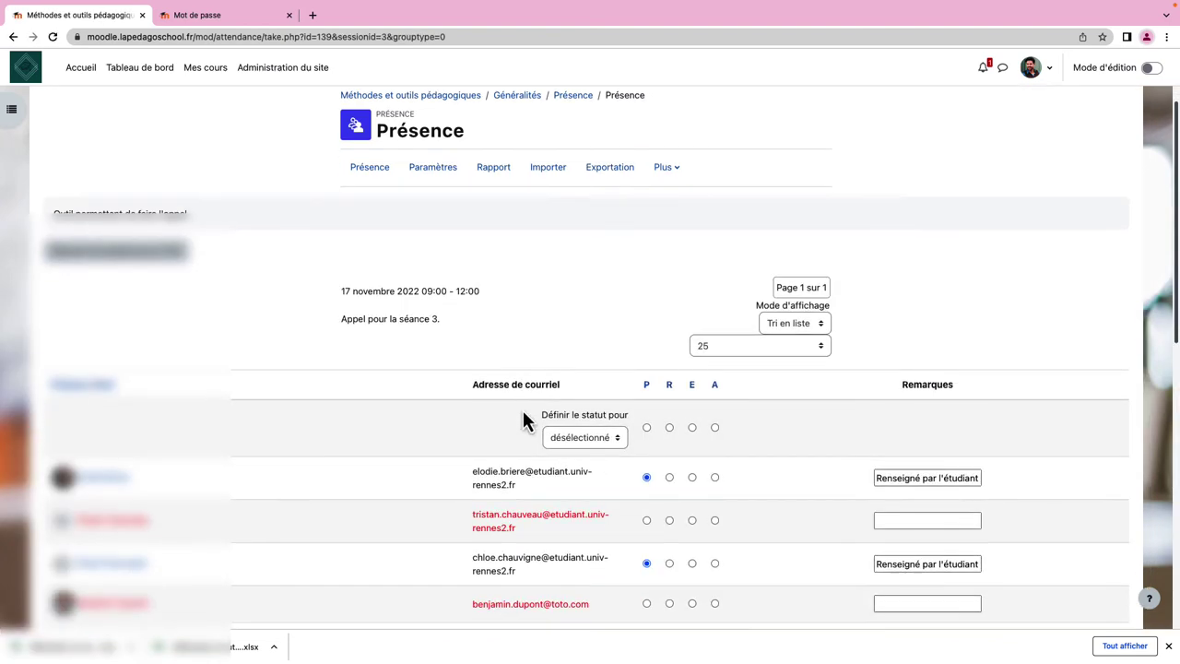
scroll(522, 414, "down", 5)
scroll(618, 221, "up", 1)
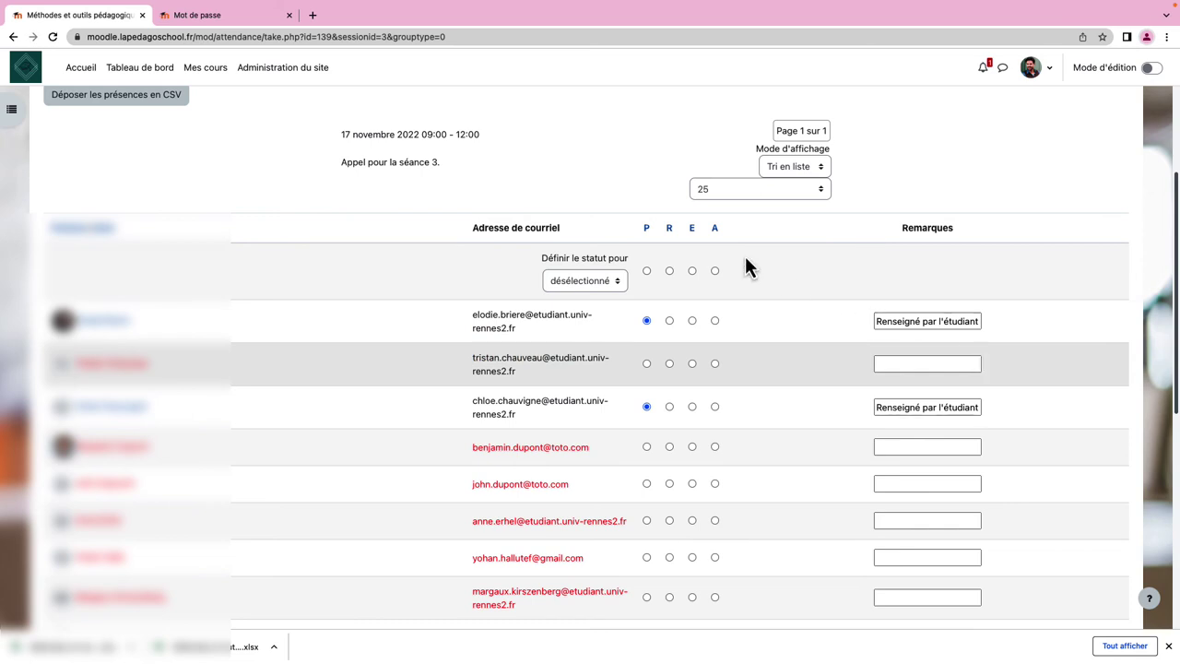
scroll(589, 203, "up", 4)
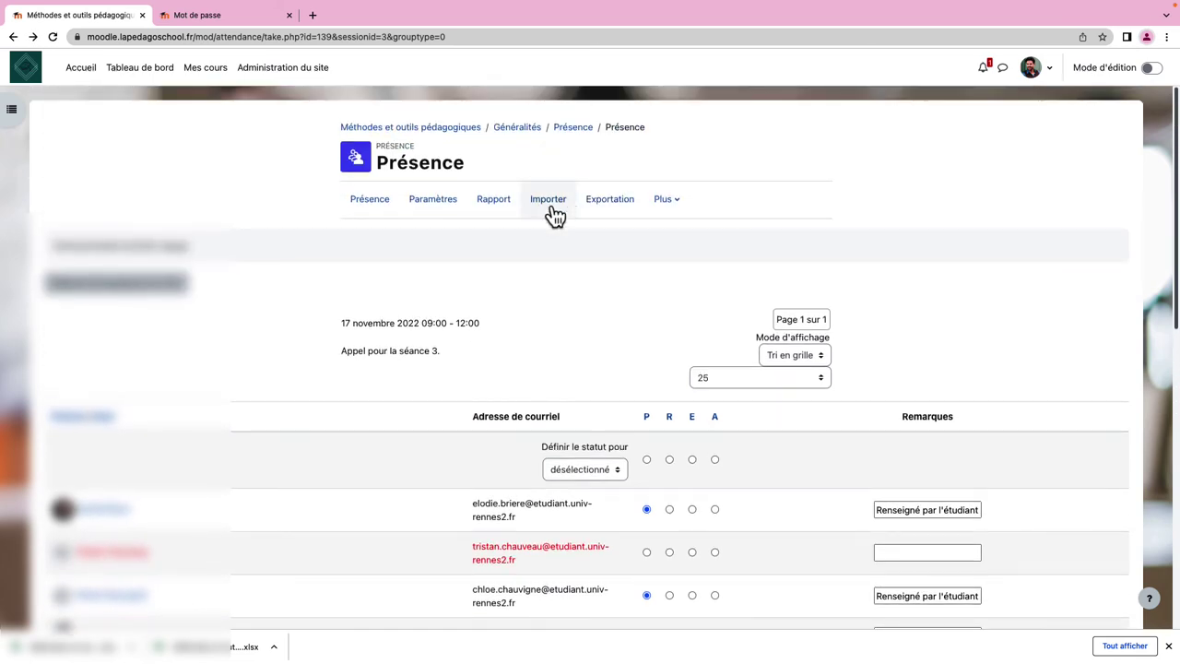
Step: Open the course's attendance export, review the exported Excel workbook and switch back to the Appel activity in Moodle
left_click(599, 215)
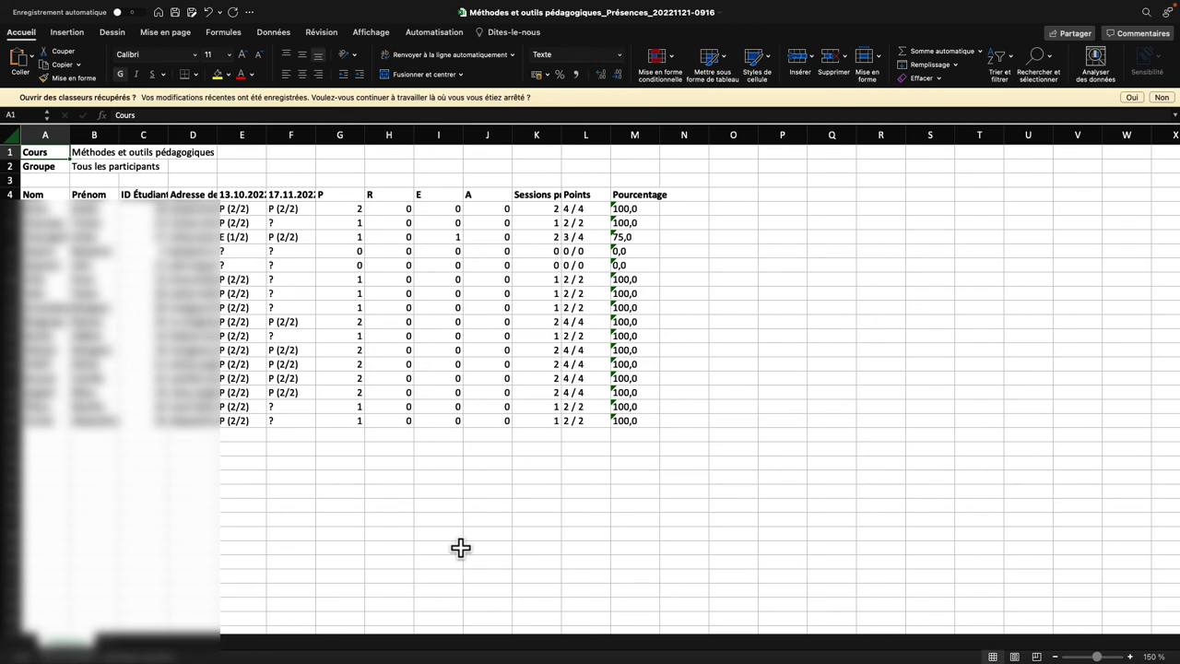
key("super+Tab")
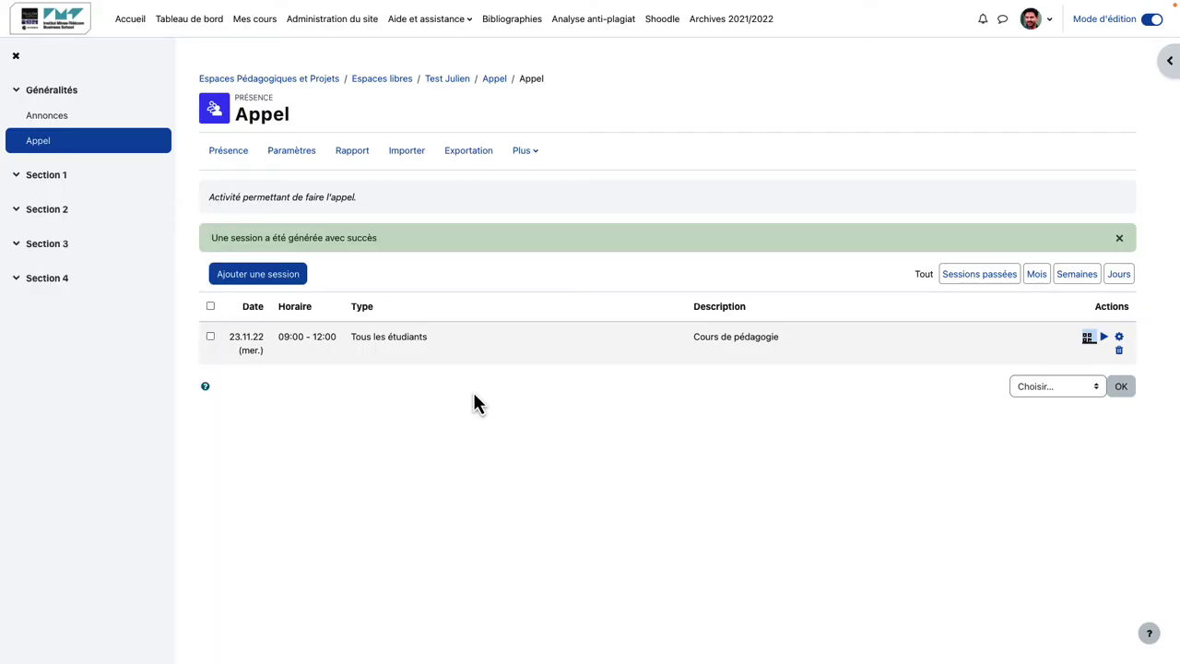